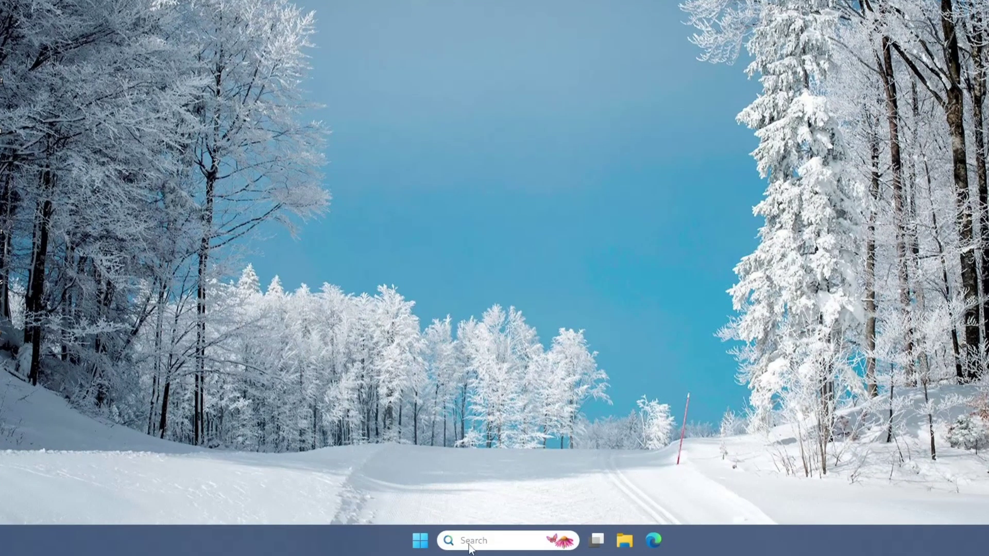
Search 'adobe' and open Adobe Photoshop 2023's shortcut location in a maximized File Explorer window.
click(466, 538)
text(adobe)
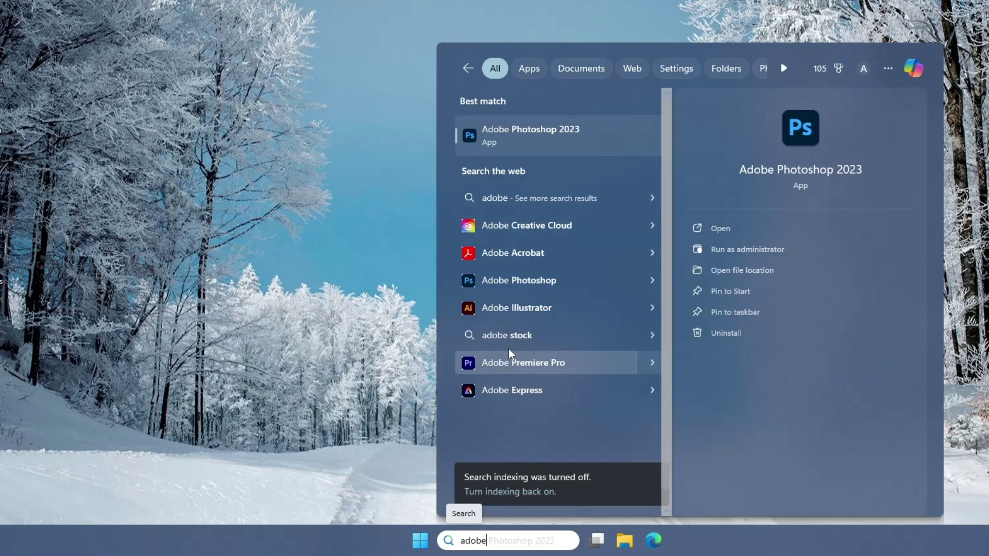
right_click(535, 138)
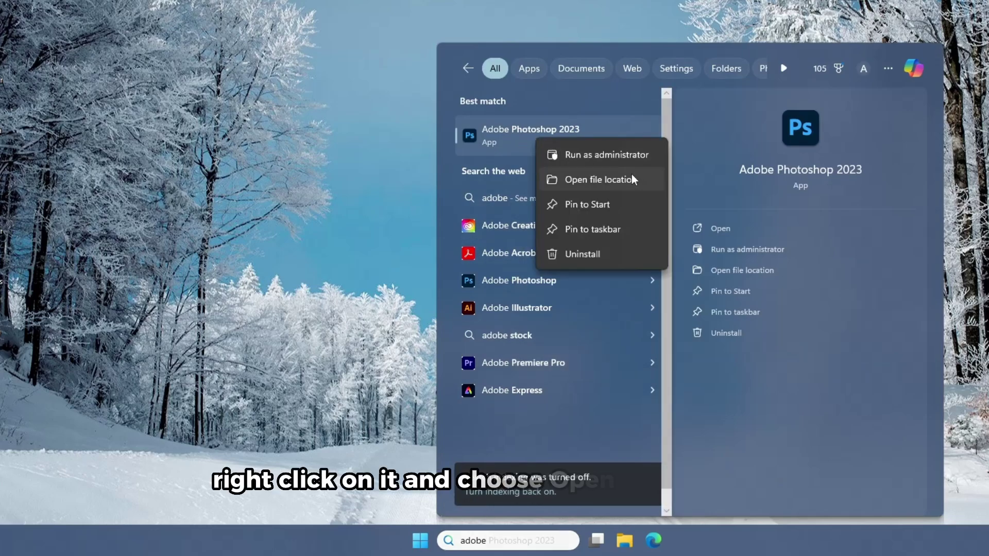
click(613, 180)
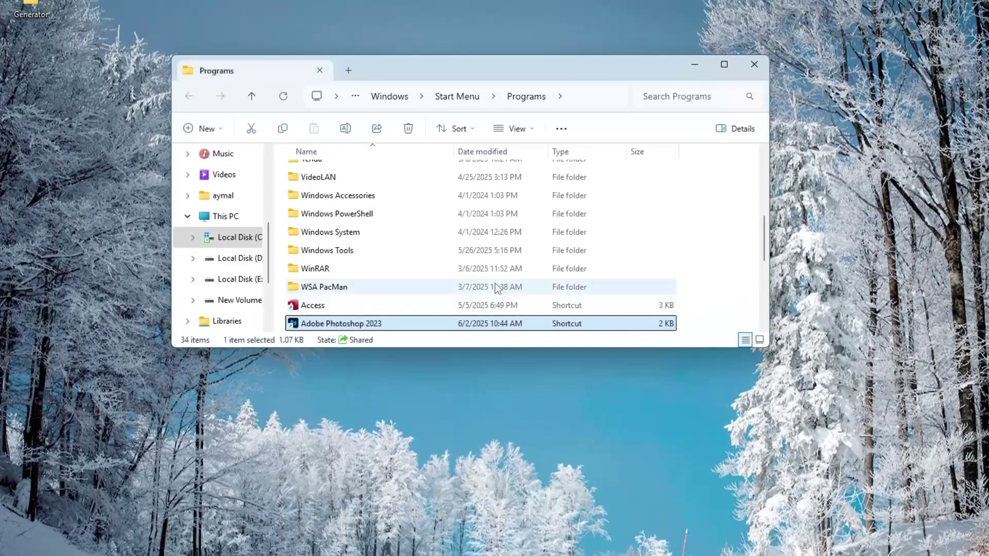
click(724, 64)
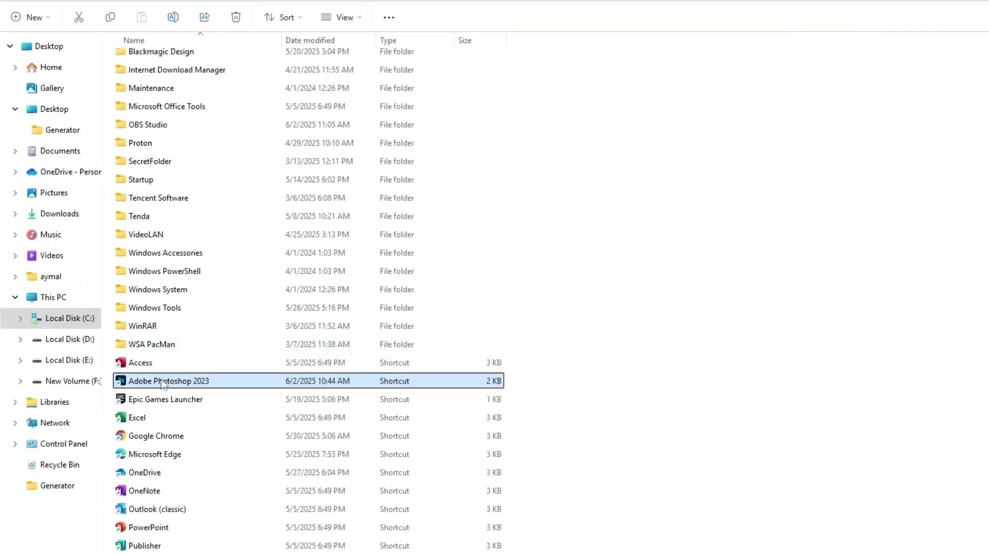
Set the Photoshop 2023 shortcut to run in Windows 8 compatibility mode and save the properties.
right_click(179, 387)
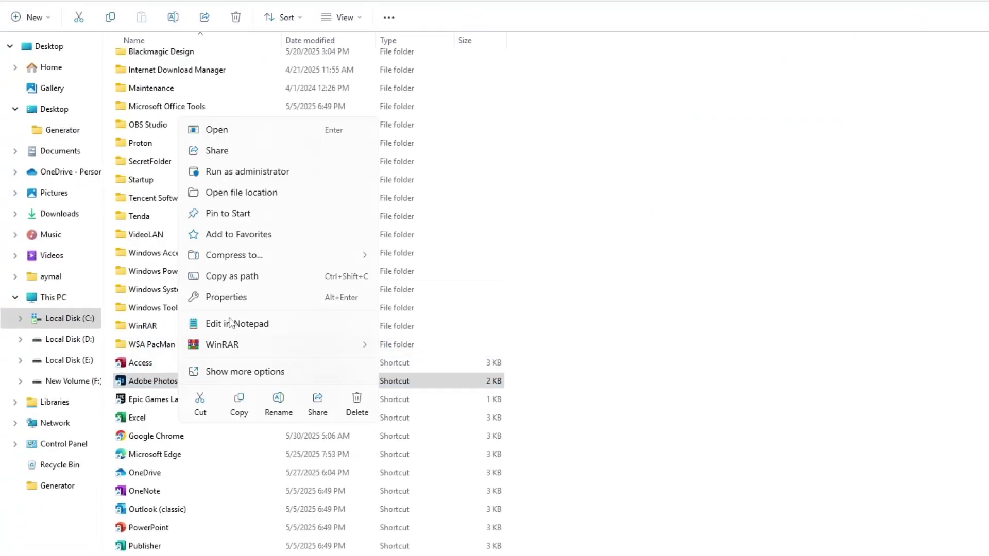
click(249, 305)
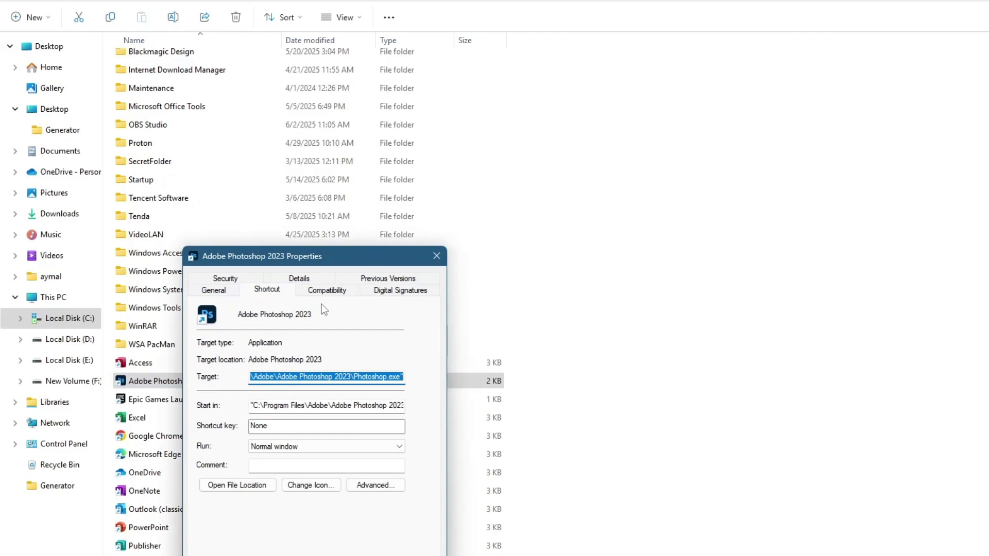
click(335, 293)
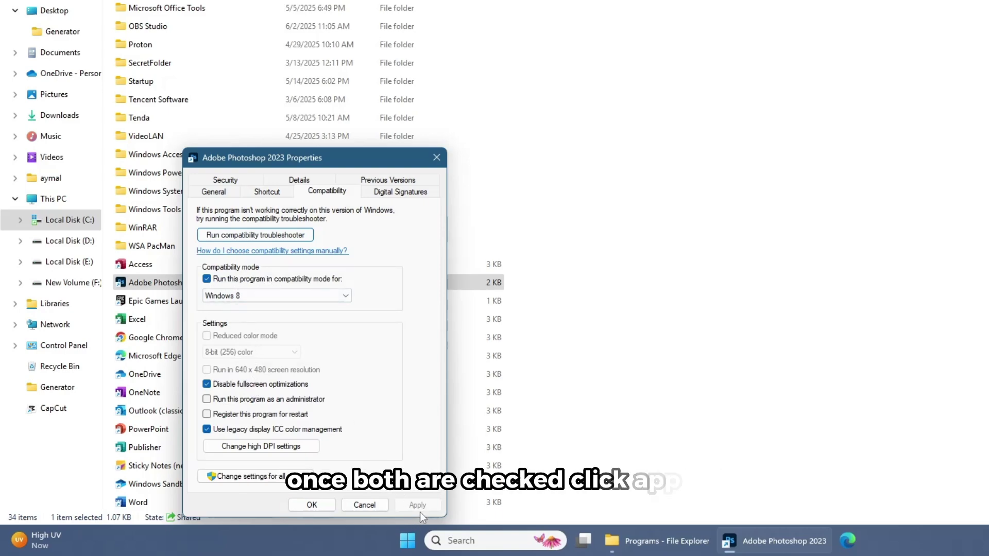
click(312, 505)
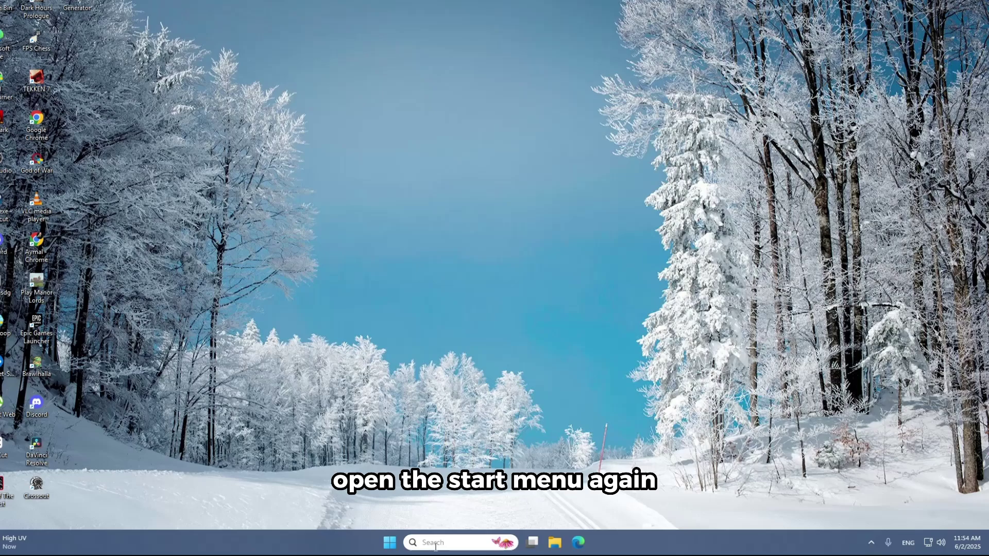
Search Windows for 'windows def' to find Windows Defender Firewall.
click(447, 548)
text(windows)
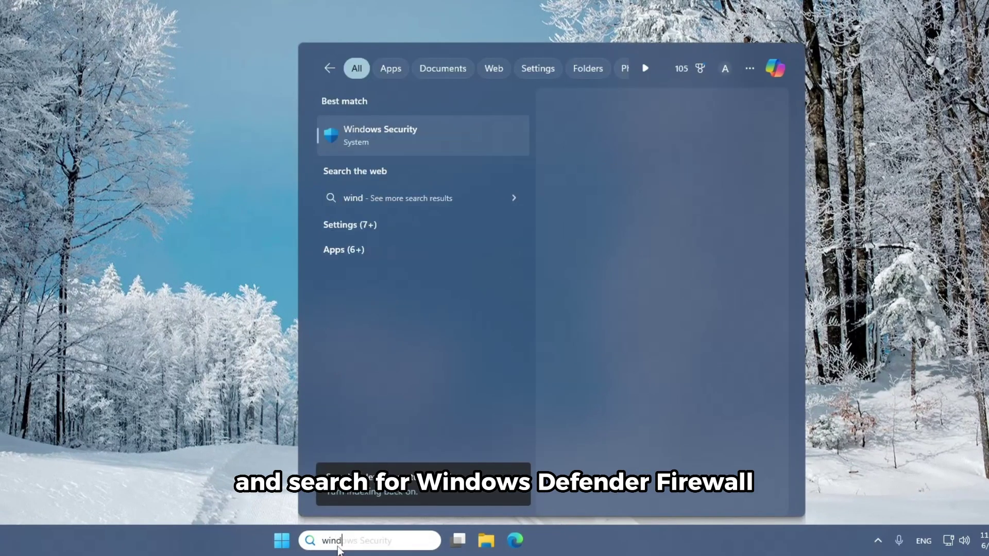
text( def)
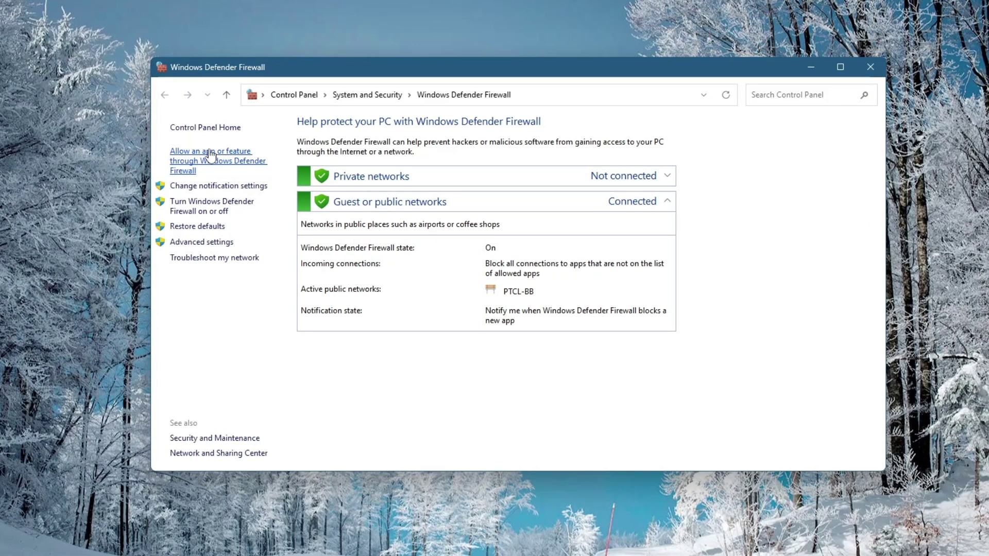
Unlock the firewall's allowed apps list, select Adobe Photoshop 2023, and begin adding another app.
click(210, 151)
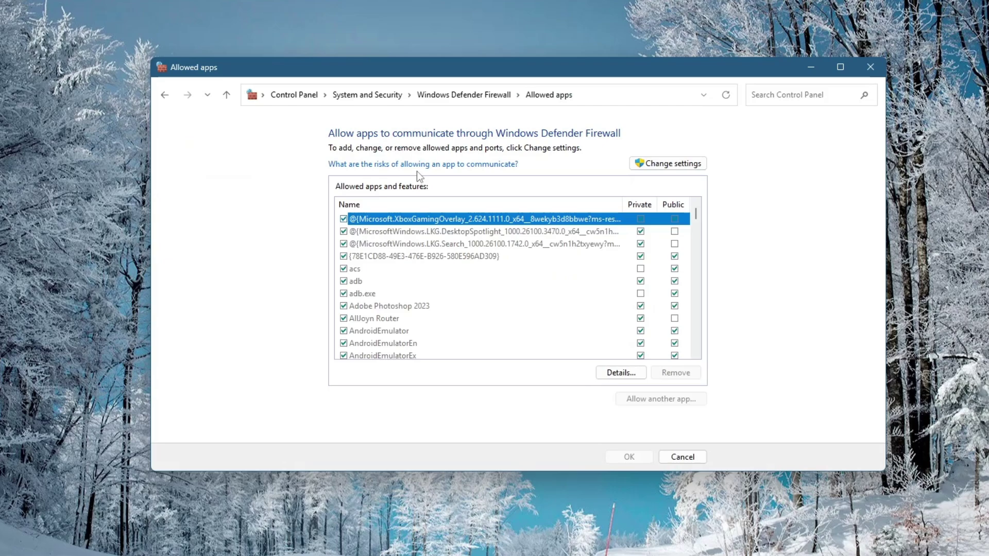
click(668, 164)
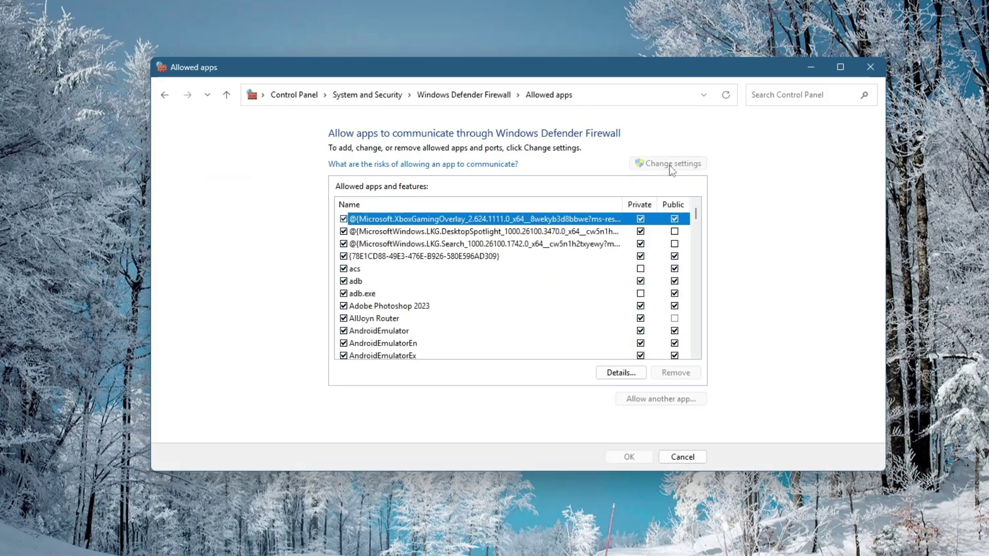
scroll(464, 251, down, 1)
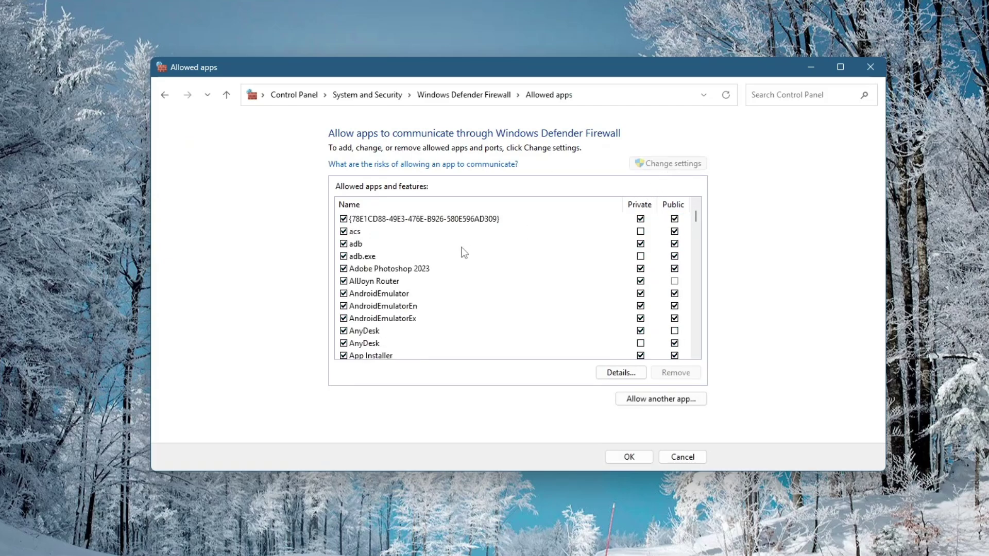
click(385, 269)
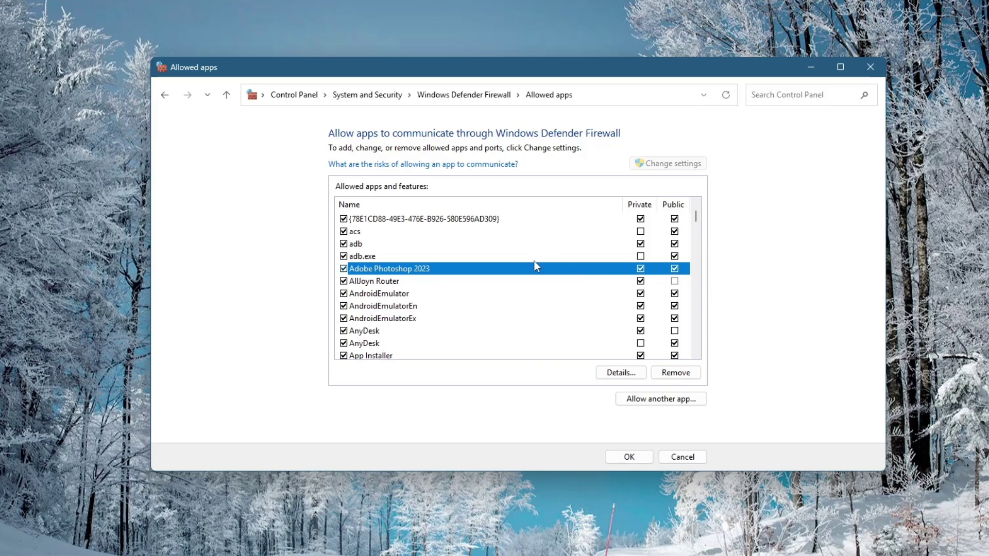
click(666, 399)
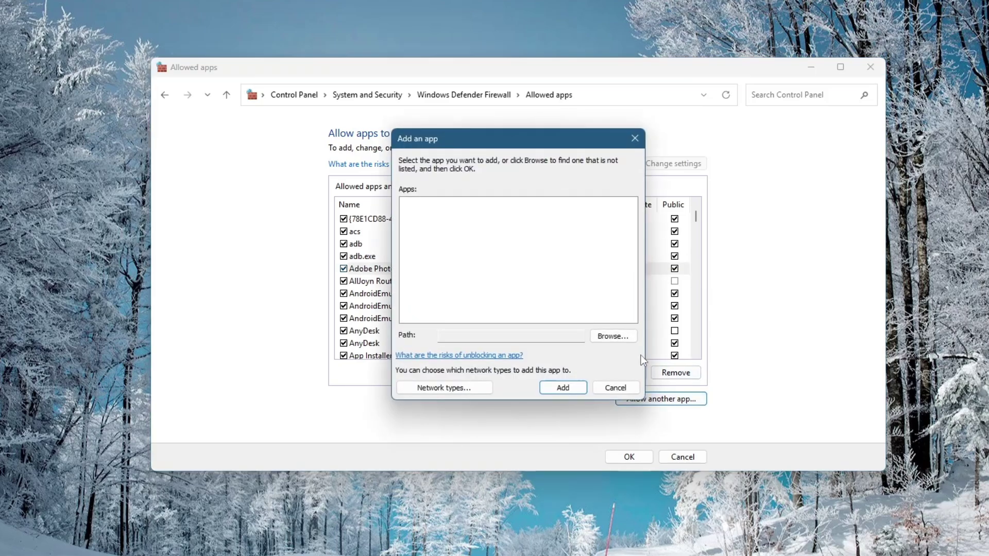
Browse to C:\Program Files\Adobe\Adobe Photoshop 2023 and choose the Photoshop application file.
click(613, 337)
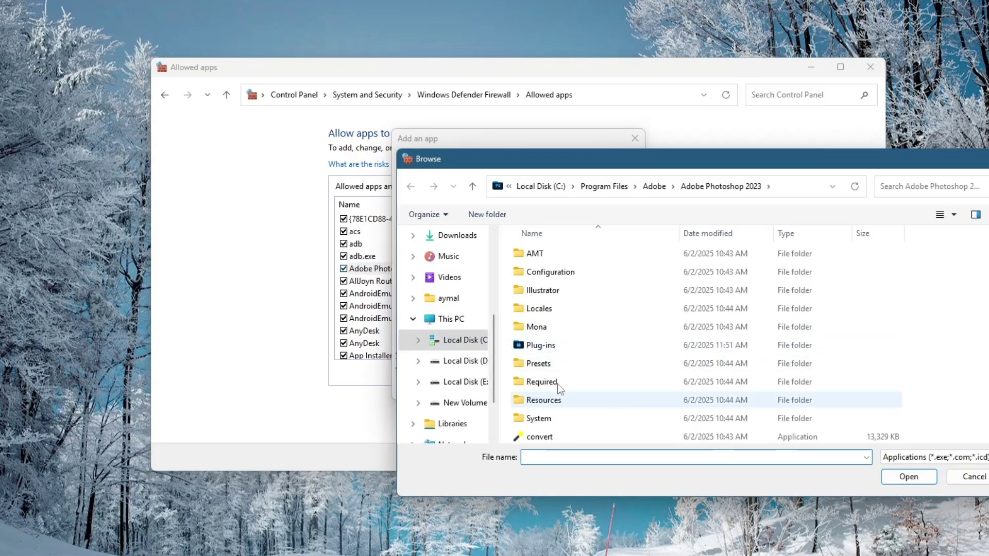
click(460, 340)
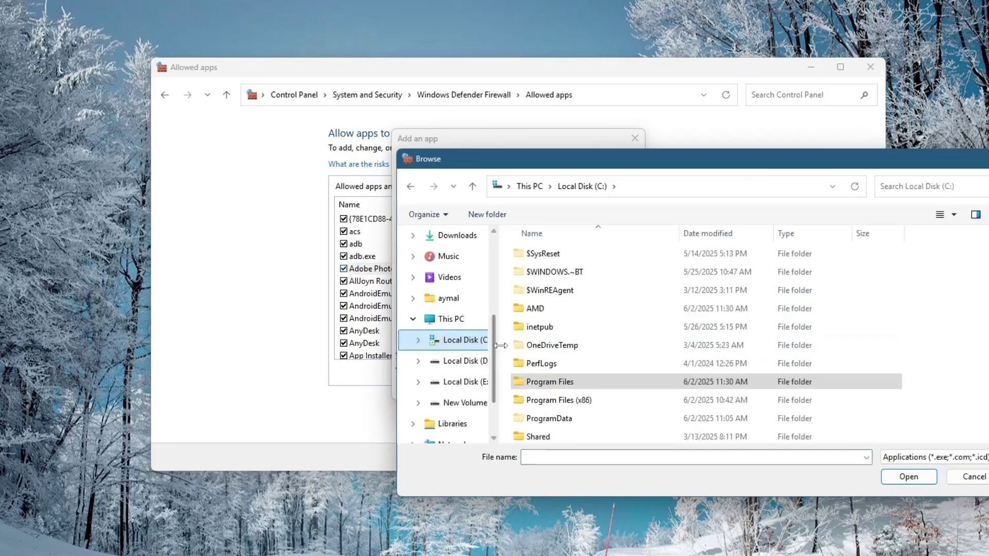
double_click(559, 382)
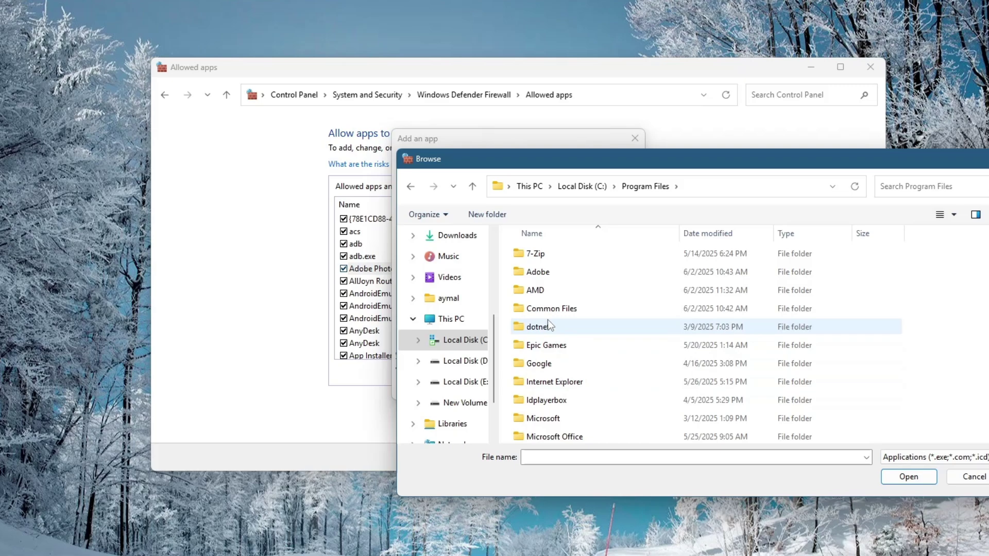
double_click(545, 273)
double_click(551, 273)
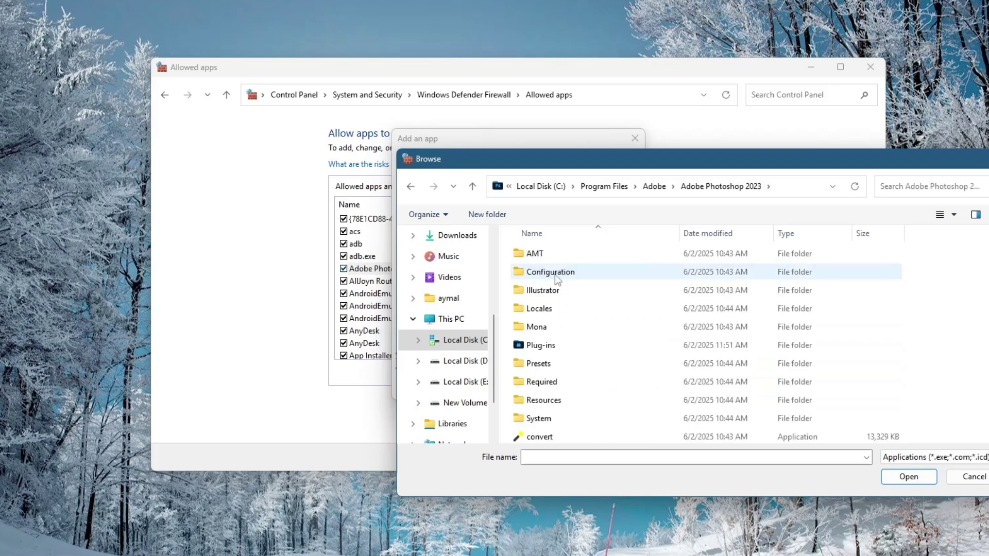
scroll(608, 309, down, 2)
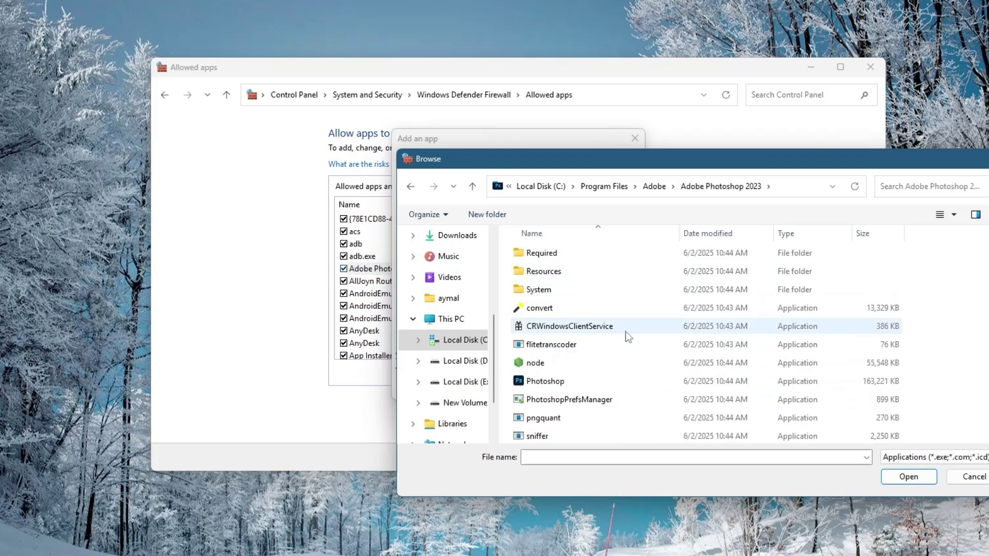
click(555, 385)
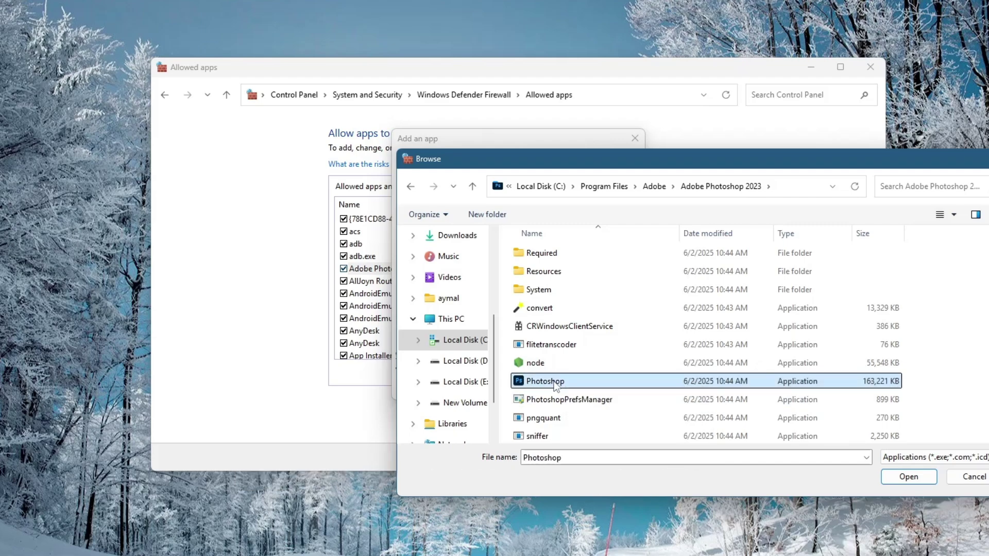
click(928, 477)
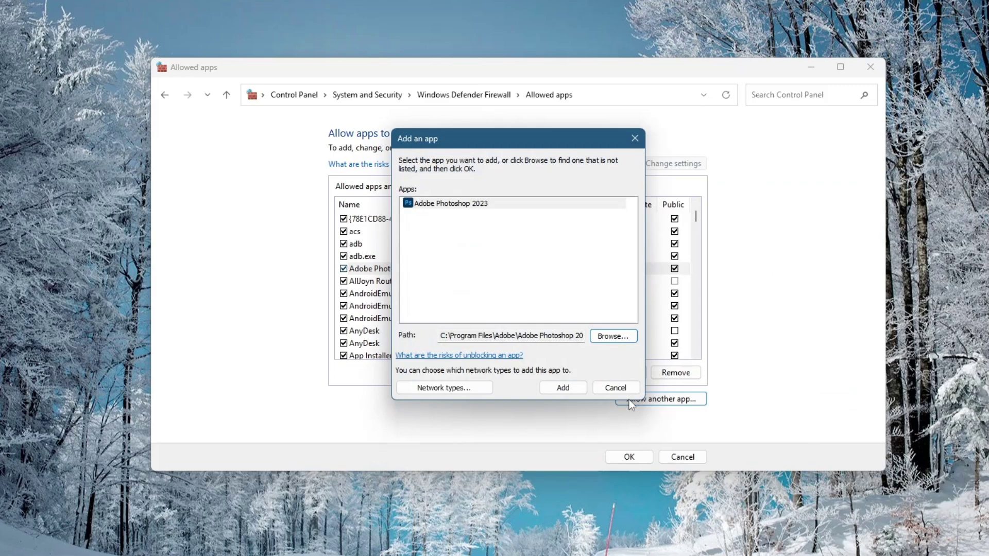
Dismiss the already-allowed error, save Photoshop 2023's allowed-app entry, and close the firewall window.
click(562, 391)
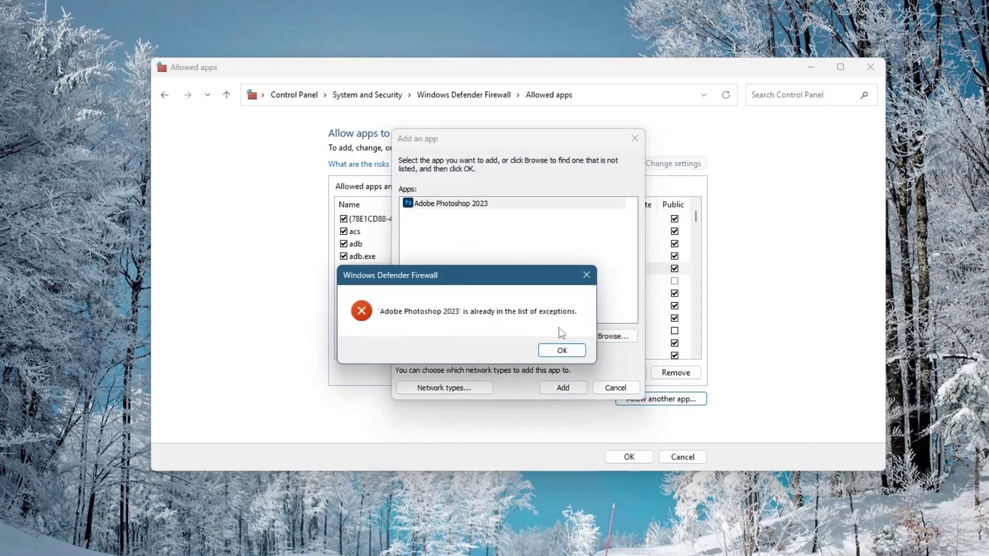
click(568, 351)
click(625, 385)
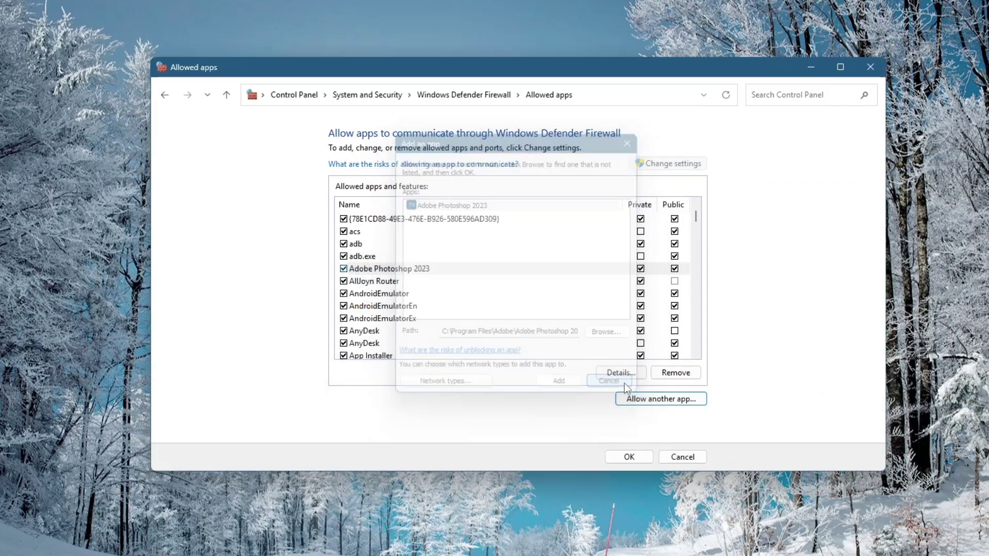
click(415, 271)
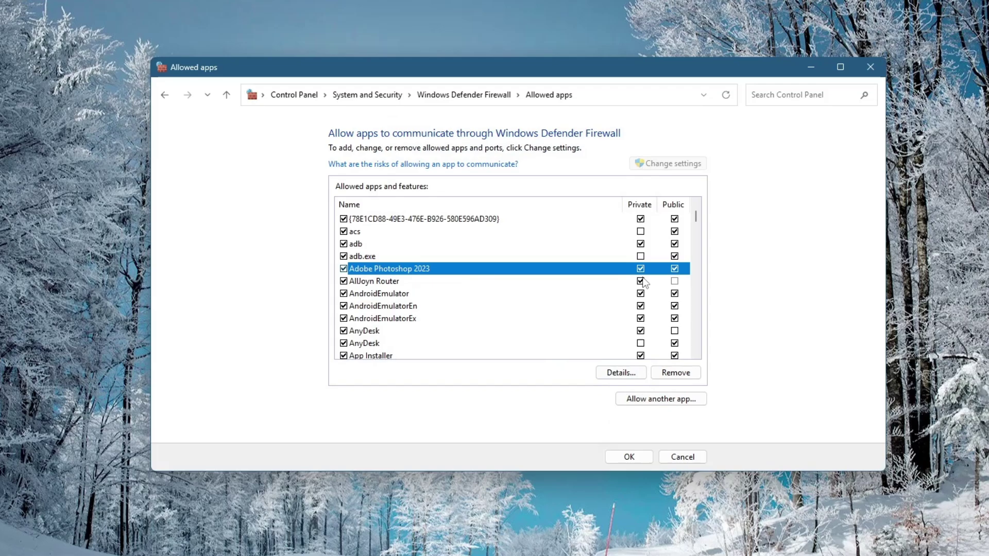
click(639, 458)
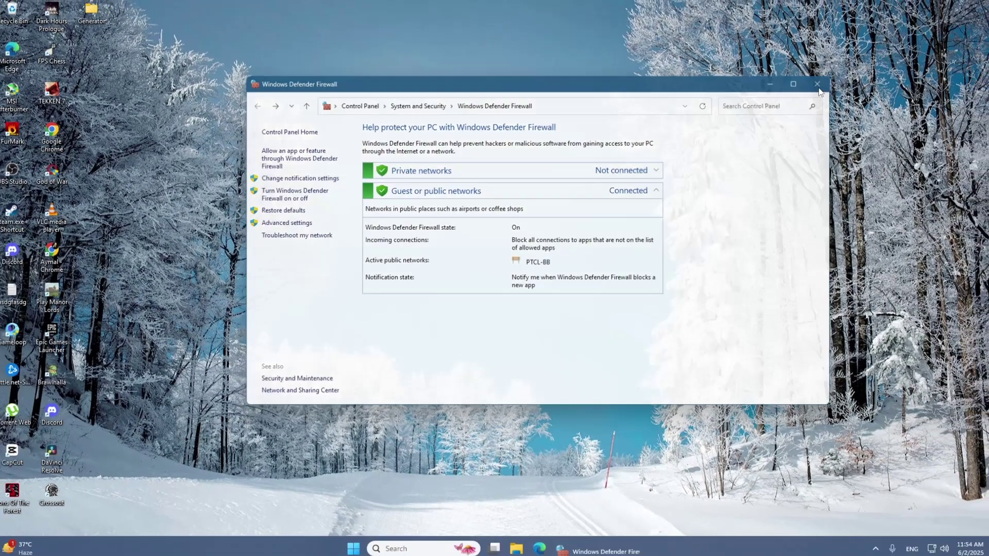
click(870, 67)
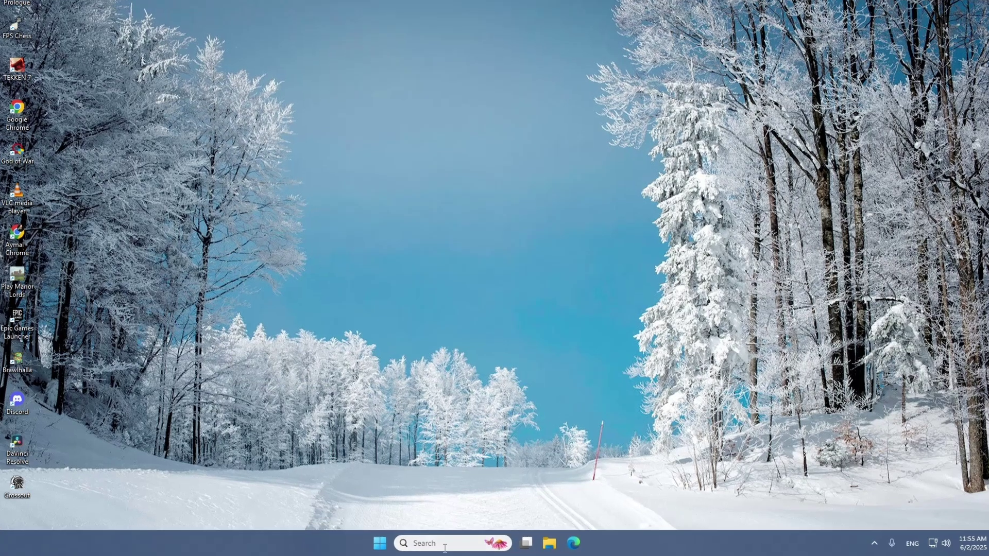
Open Device Manager via a 'device' search and expand Display adapters.
click(465, 545)
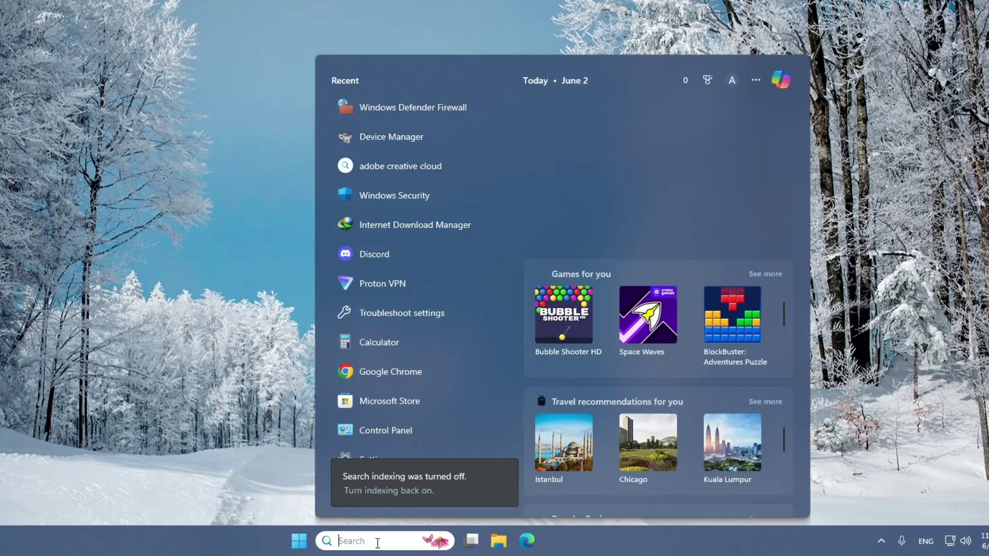
text(device)
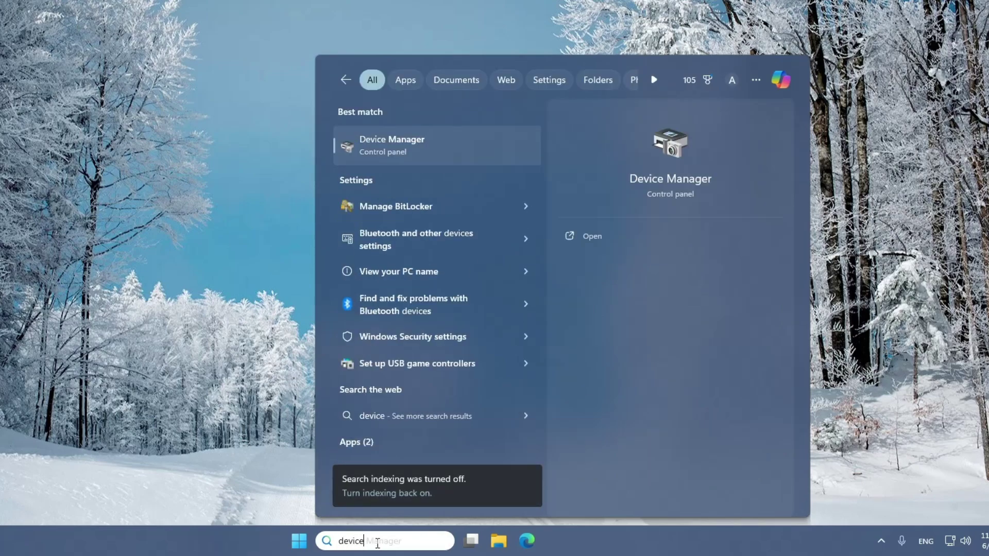
click(472, 151)
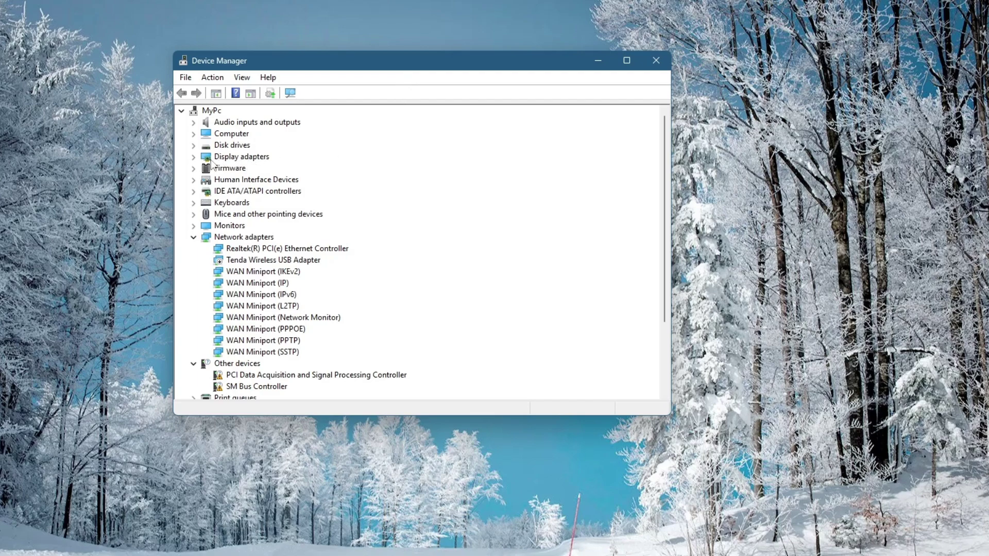
click(194, 158)
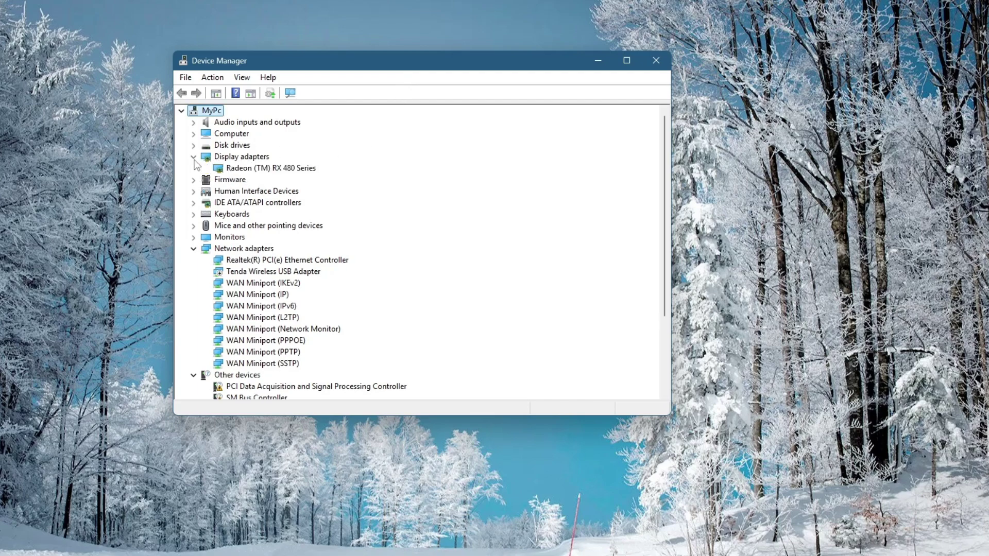
Start disabling the Radeon (TM) RX 480 Series adapter, cancel it, and close Device Manager.
right_click(264, 168)
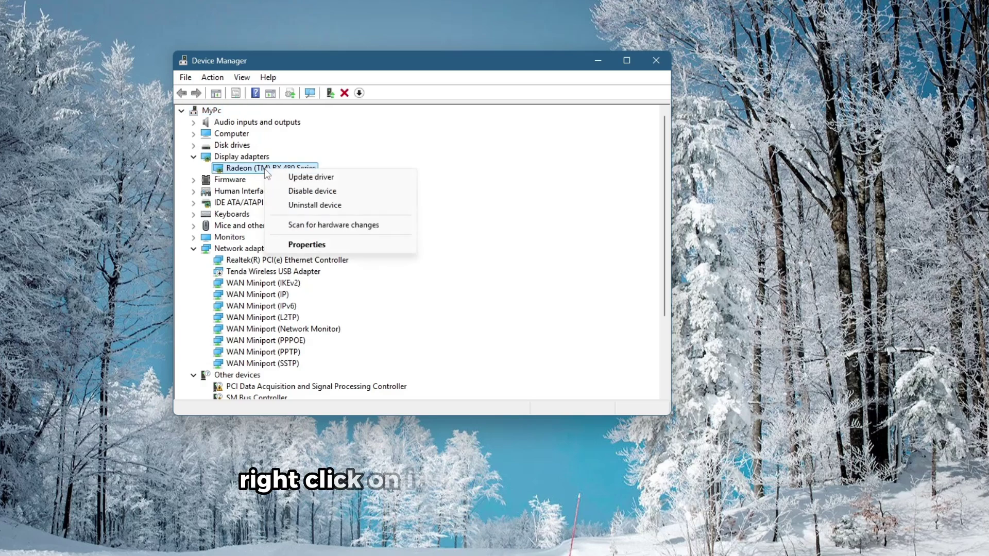
click(308, 191)
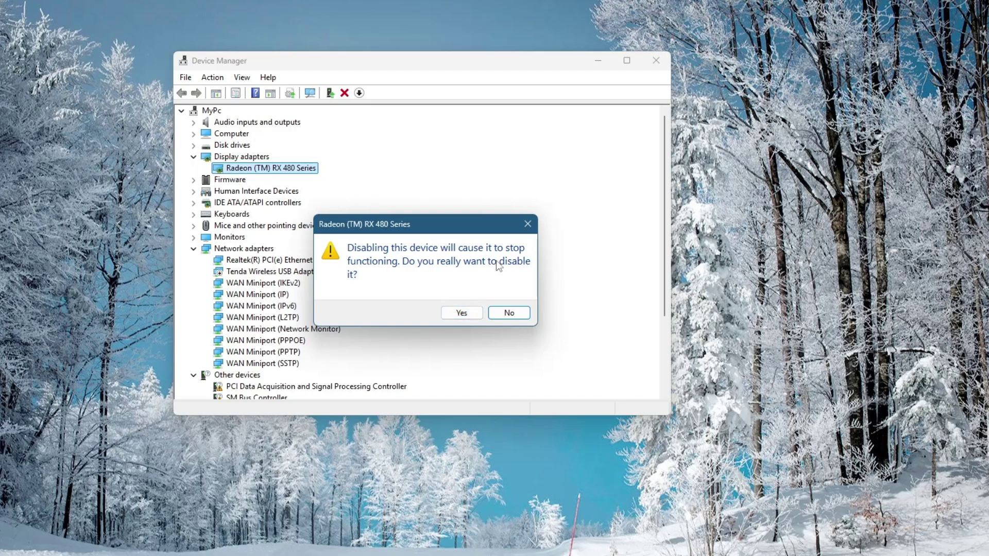
click(527, 224)
right_click(275, 170)
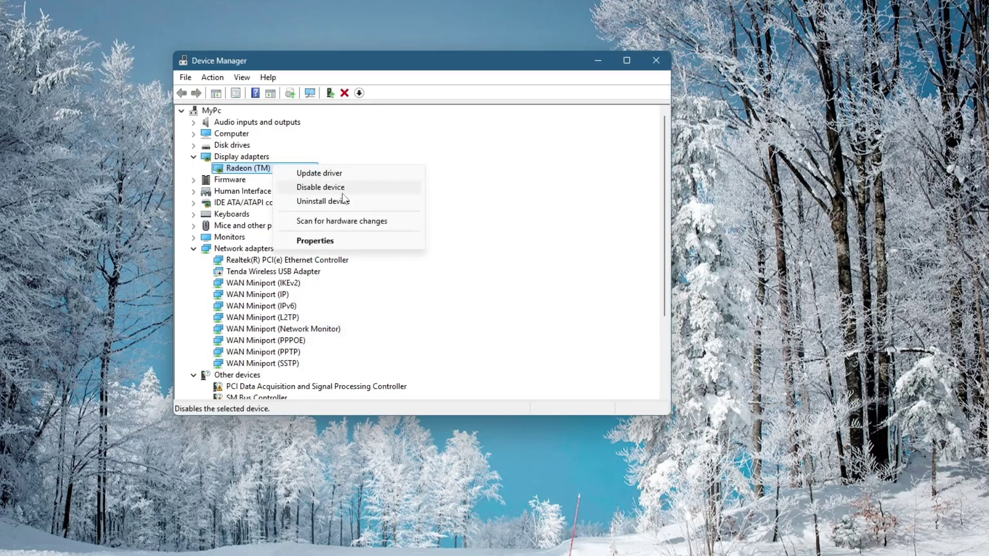
click(499, 195)
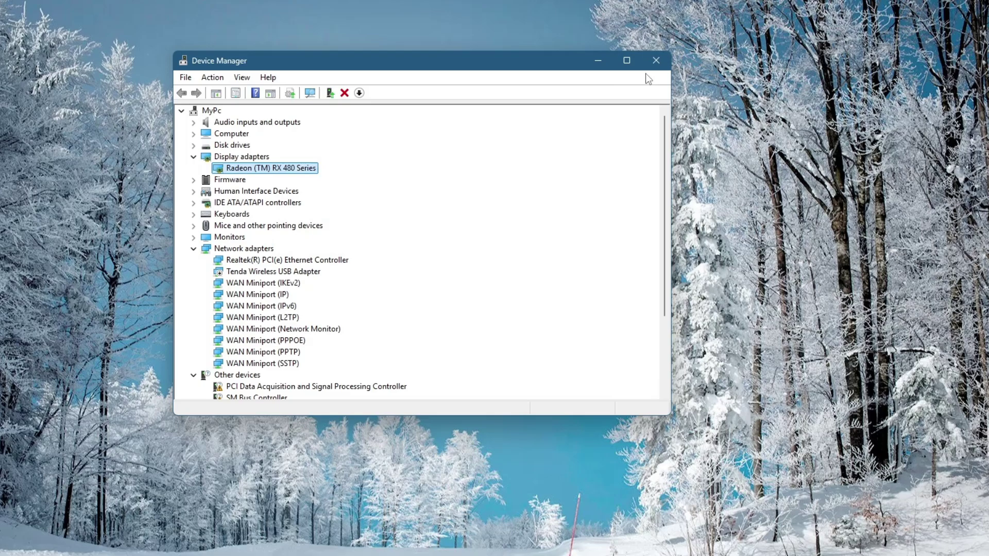
click(656, 63)
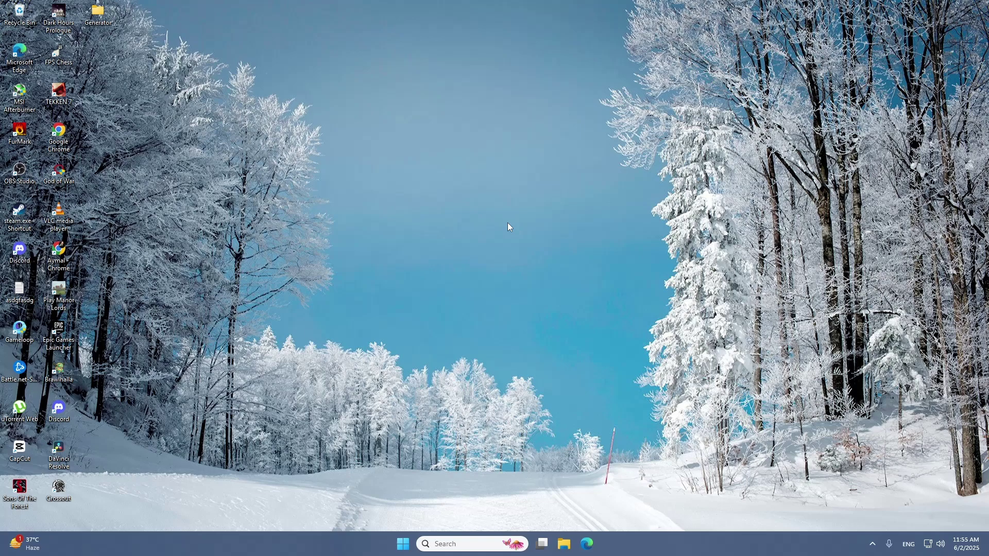
Go to C:\Program Files\Adobe\Adobe Photoshop 2023\Plug-ins and select all its contents.
key(super+e)
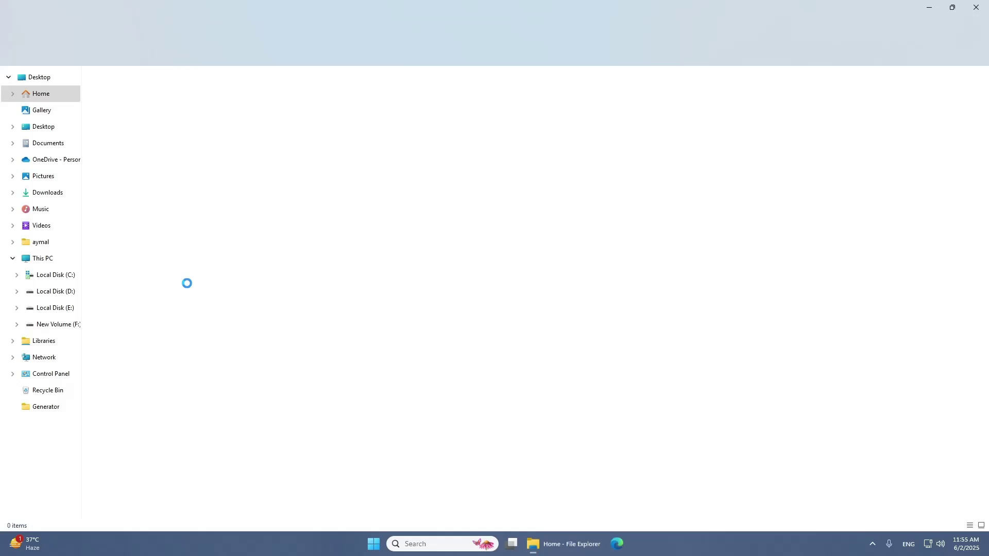
click(59, 275)
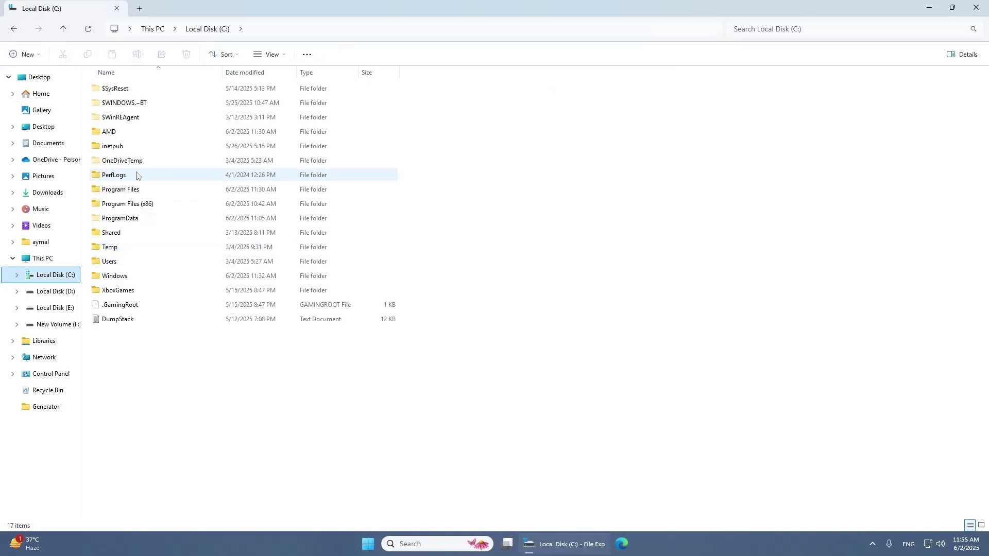
double_click(154, 190)
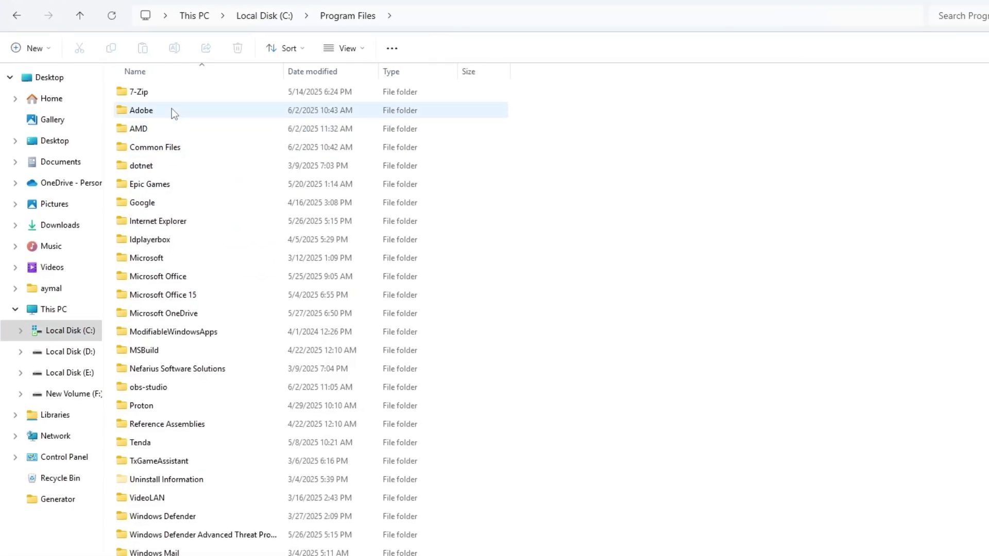
double_click(174, 113)
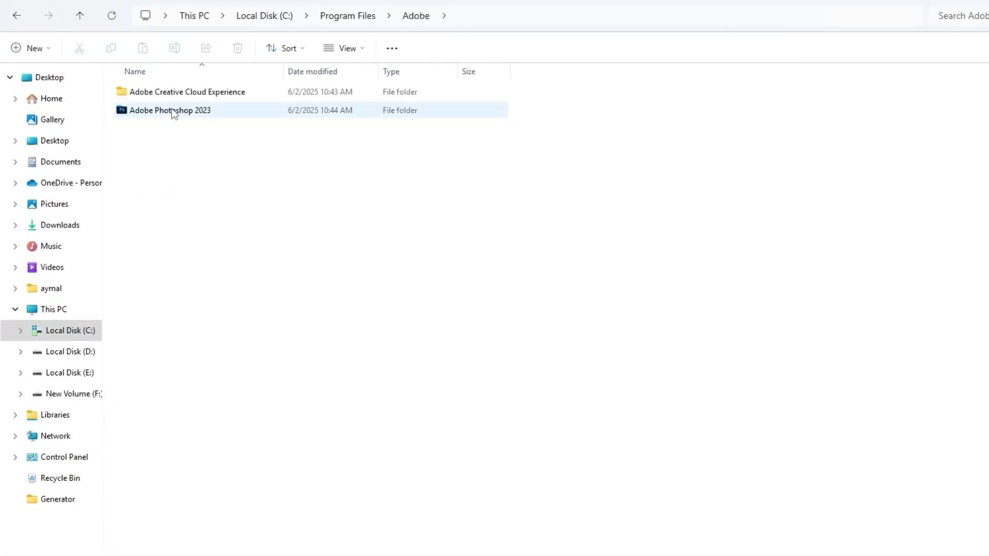
double_click(175, 111)
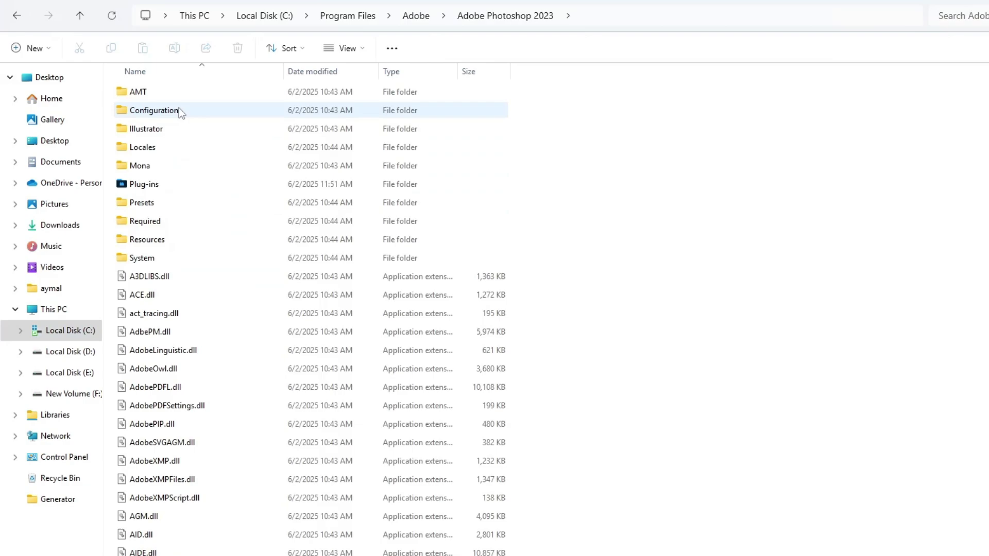
scroll(190, 134, down, 1)
scroll(191, 137, up, 1)
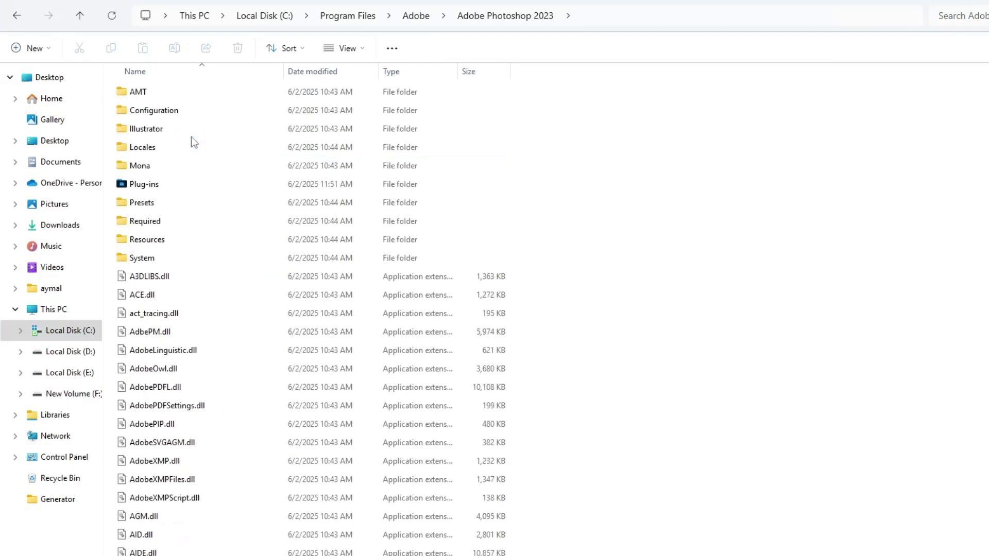
double_click(164, 195)
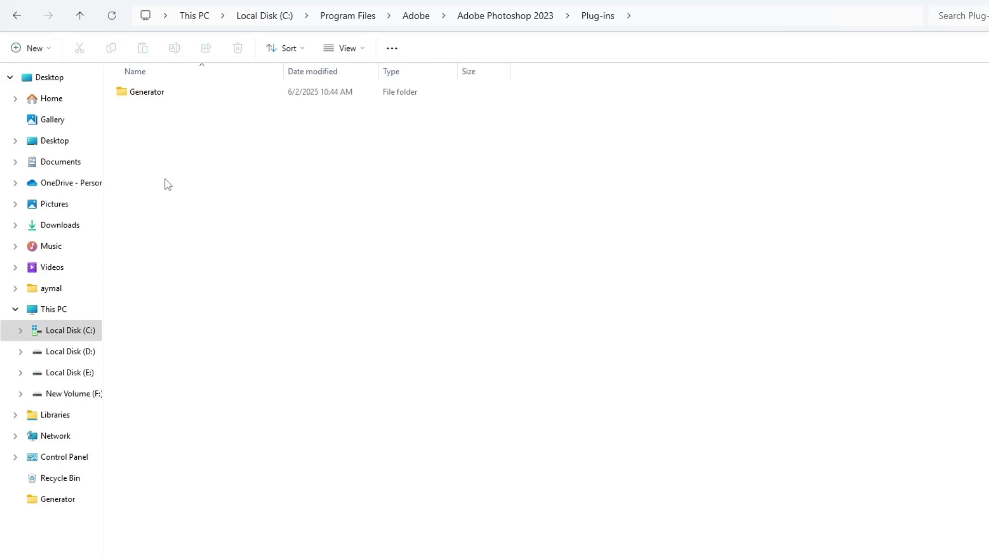
key(ctrl+a)
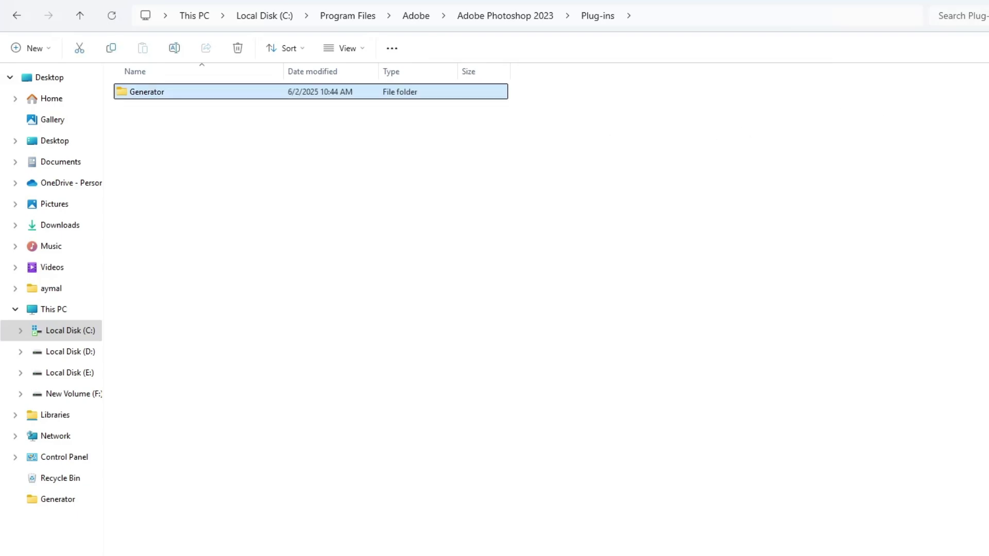
Move the Generator folder from Plug-ins onto the desktop with administrator permission.
key(F11)
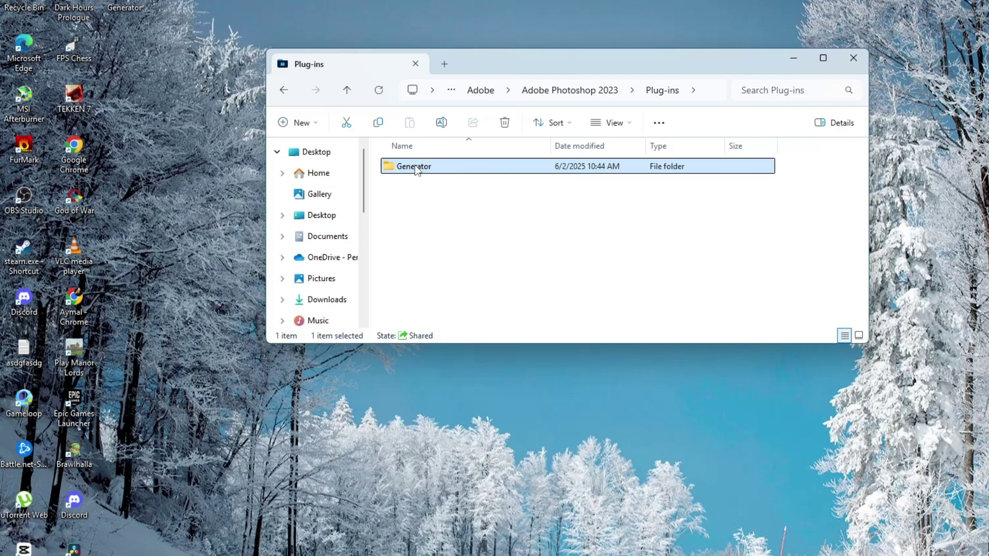
drag(415, 165, 177, 136)
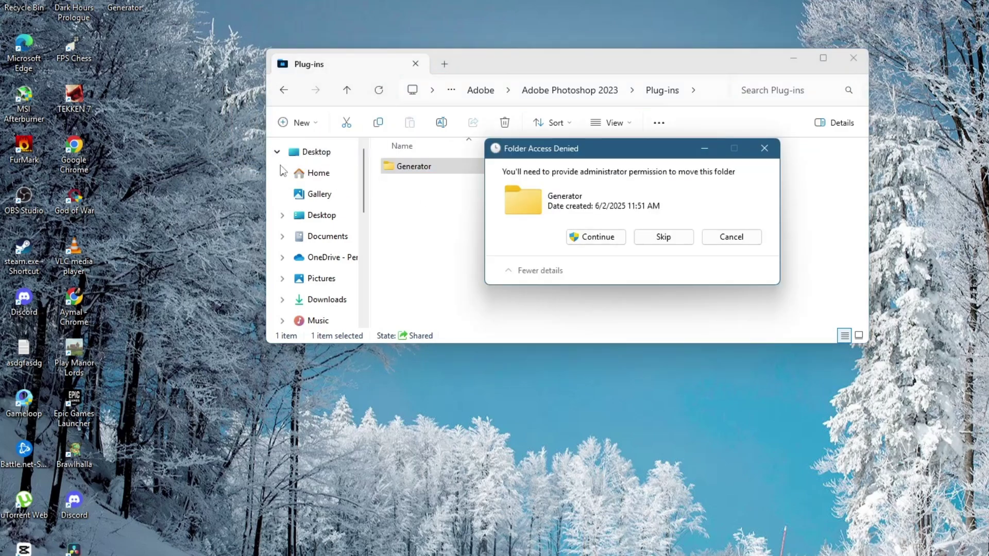
click(596, 239)
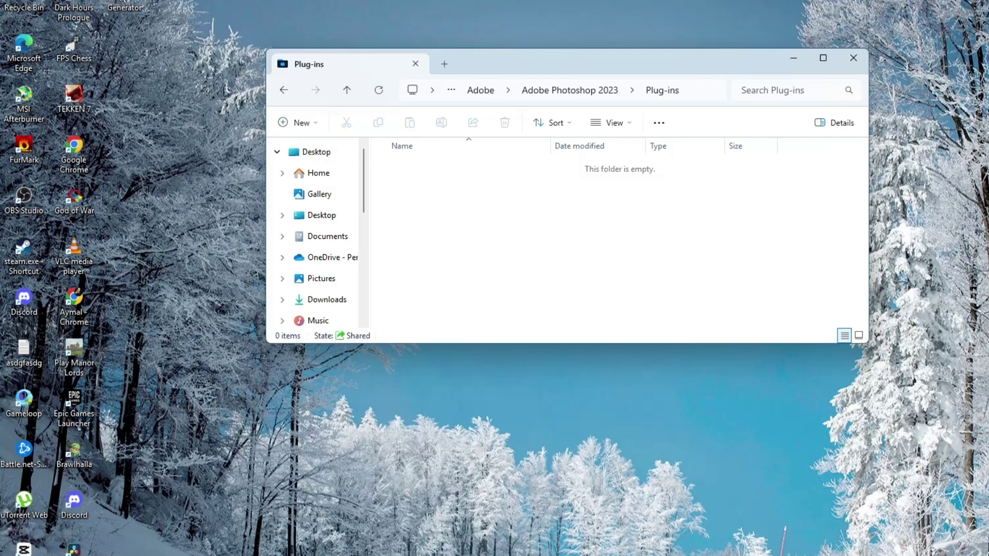
Copy the Generator folder back into Plug-ins with administrator permission and close Explorer.
drag(123, 8, 510, 198)
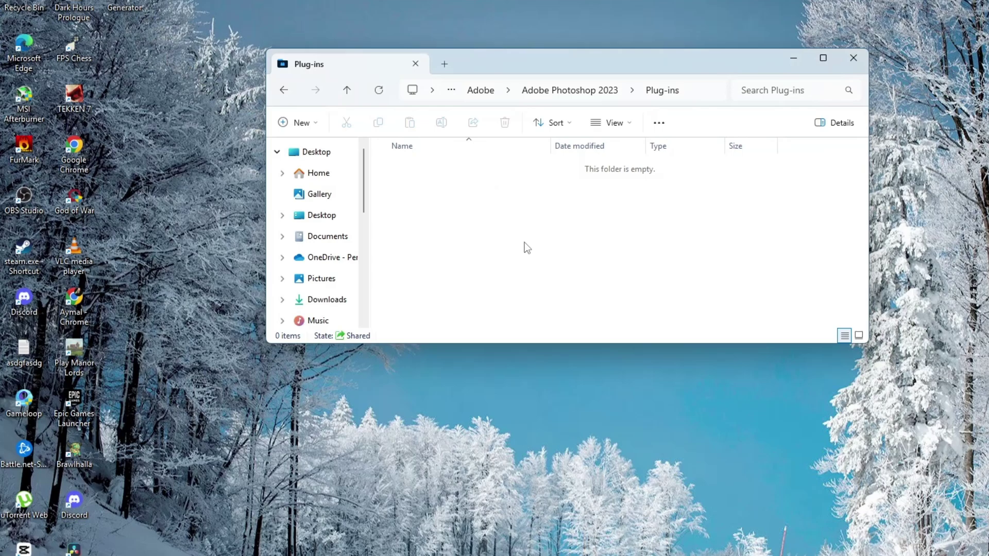
click(590, 236)
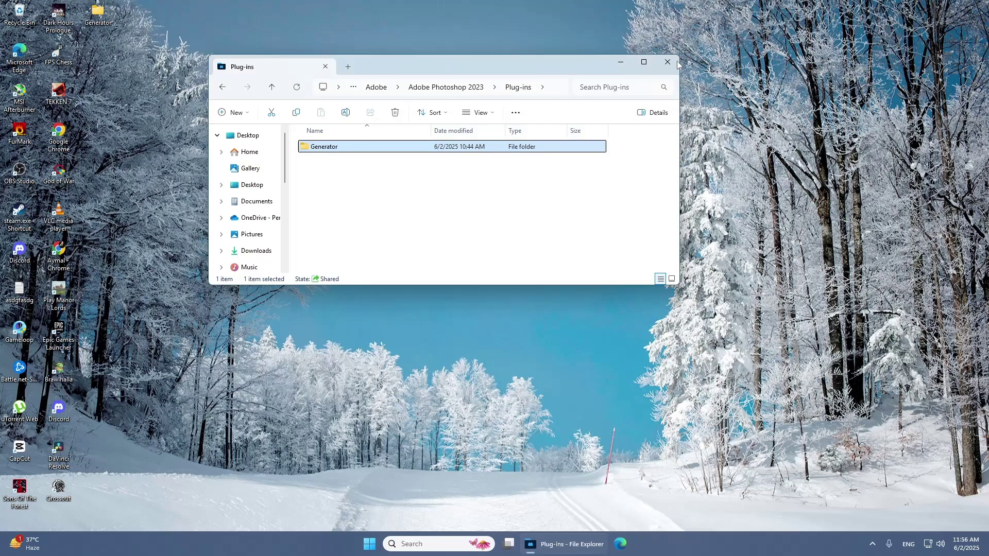
click(864, 61)
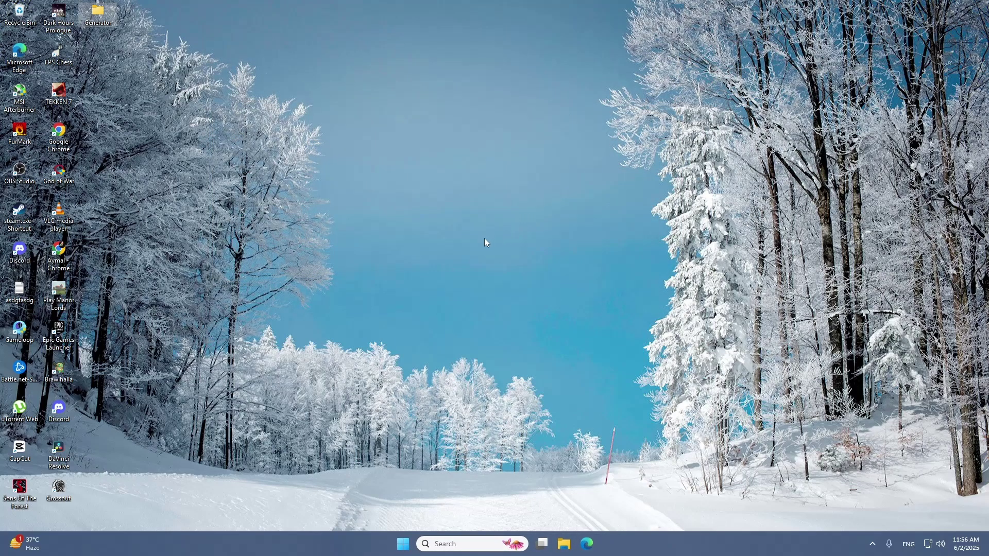